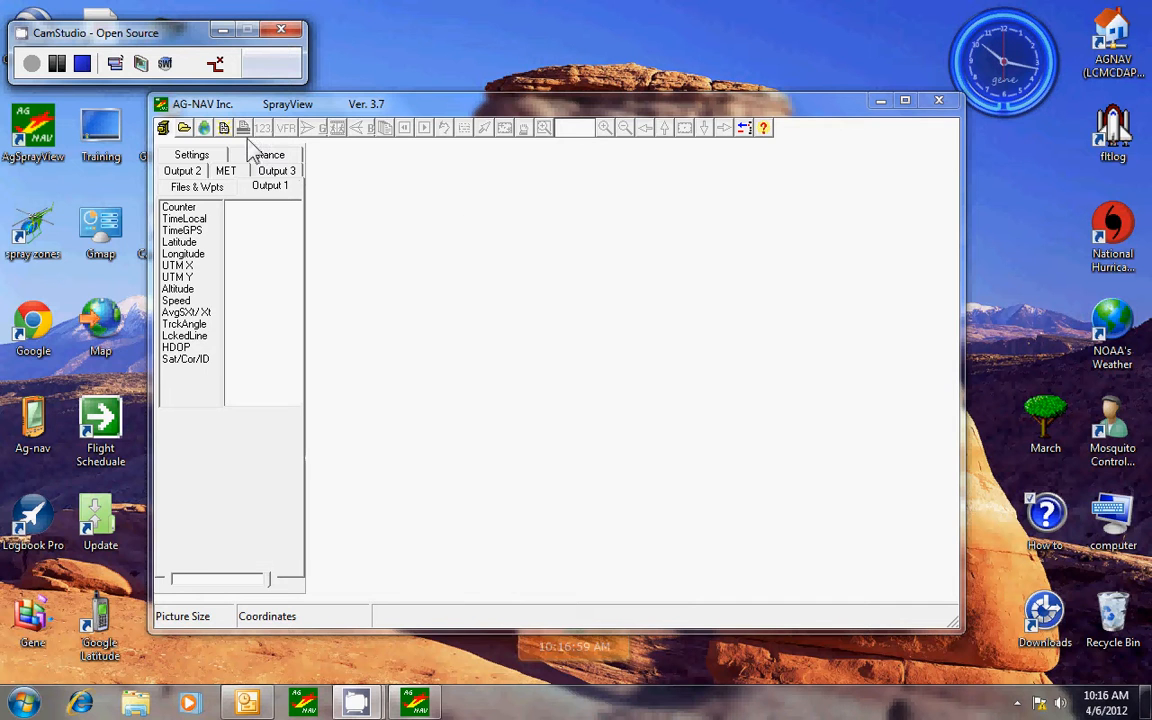
- Open the area file 71320_040.no1 without any flight data and view its outline up close
left_click(186, 130)
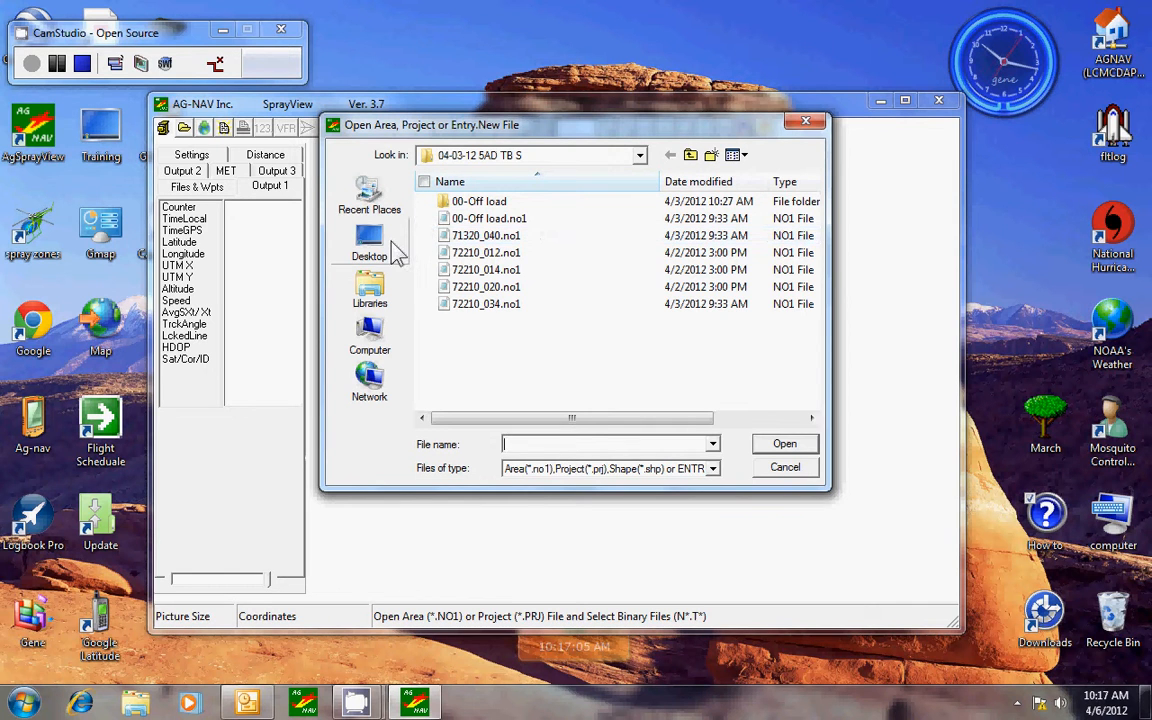
left_click(474, 238)
double_click(478, 240)
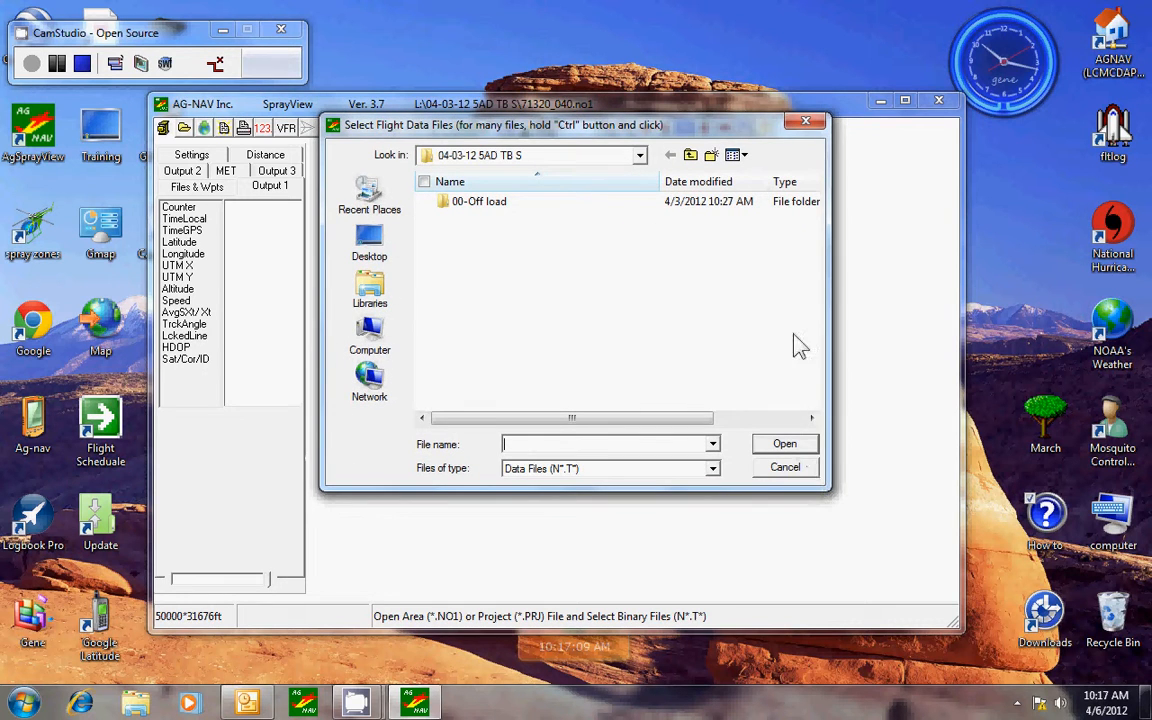
left_click(808, 124)
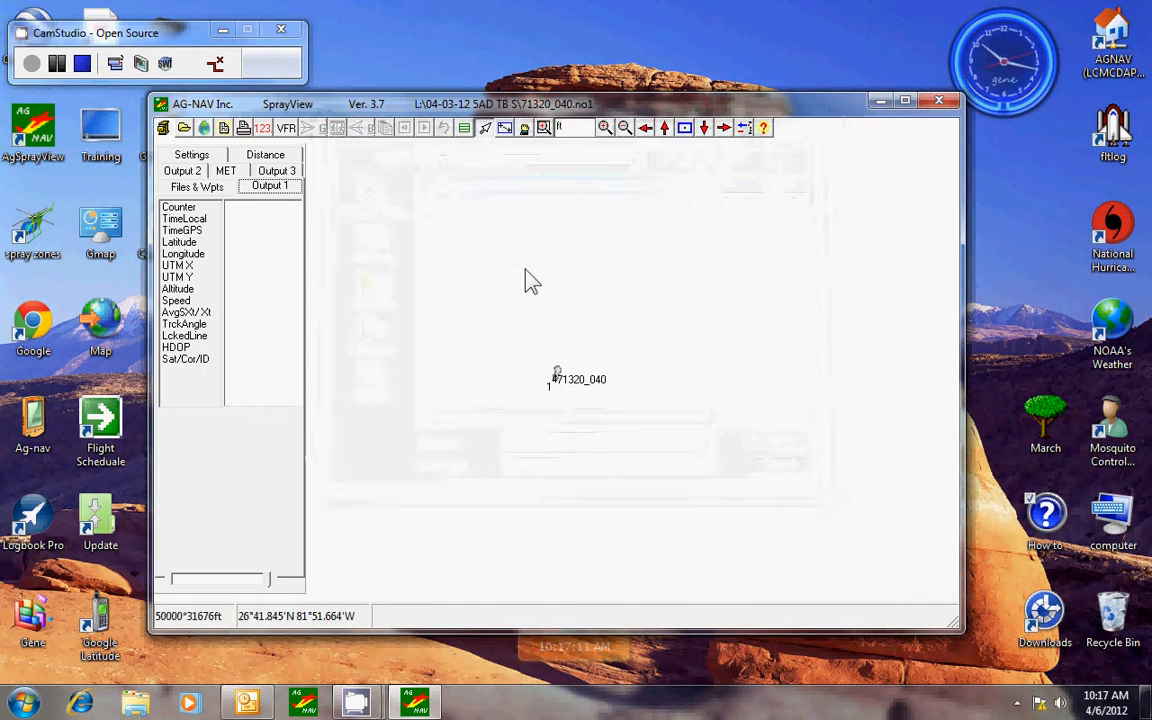
left_click(606, 128)
left_click(606, 128)
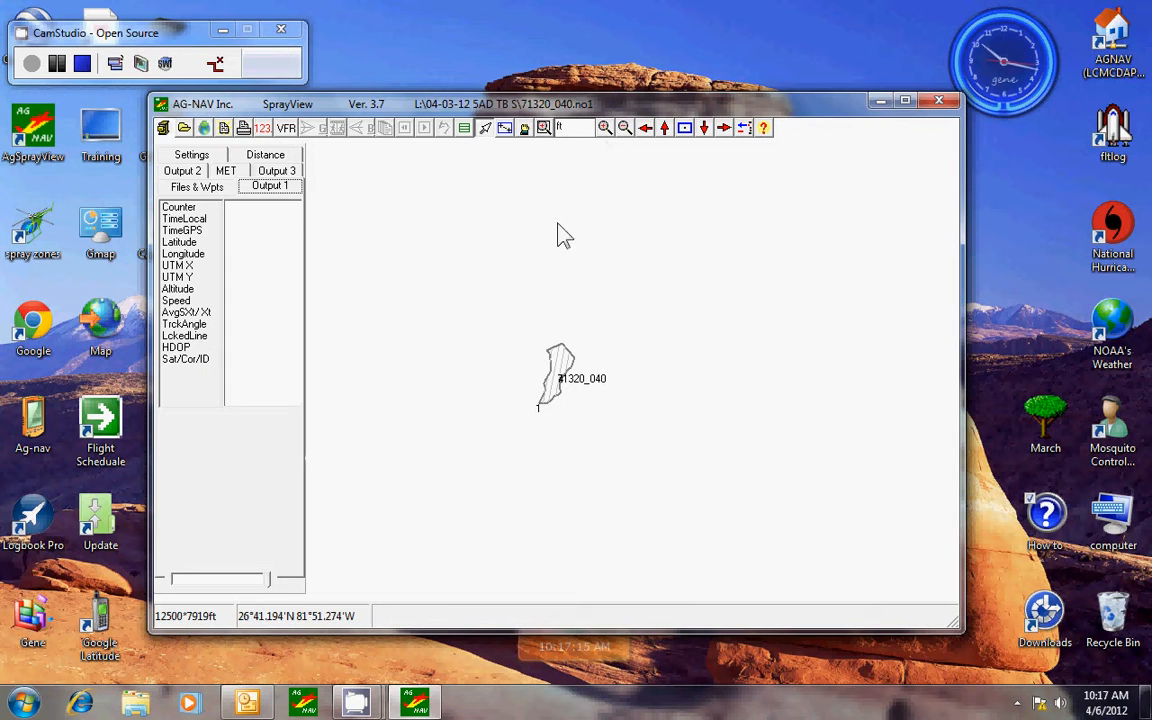
- Create a project from the area files 71320_040, 72210_012, 72210_014, 72210_020 and 72210_034
left_click(161, 130)
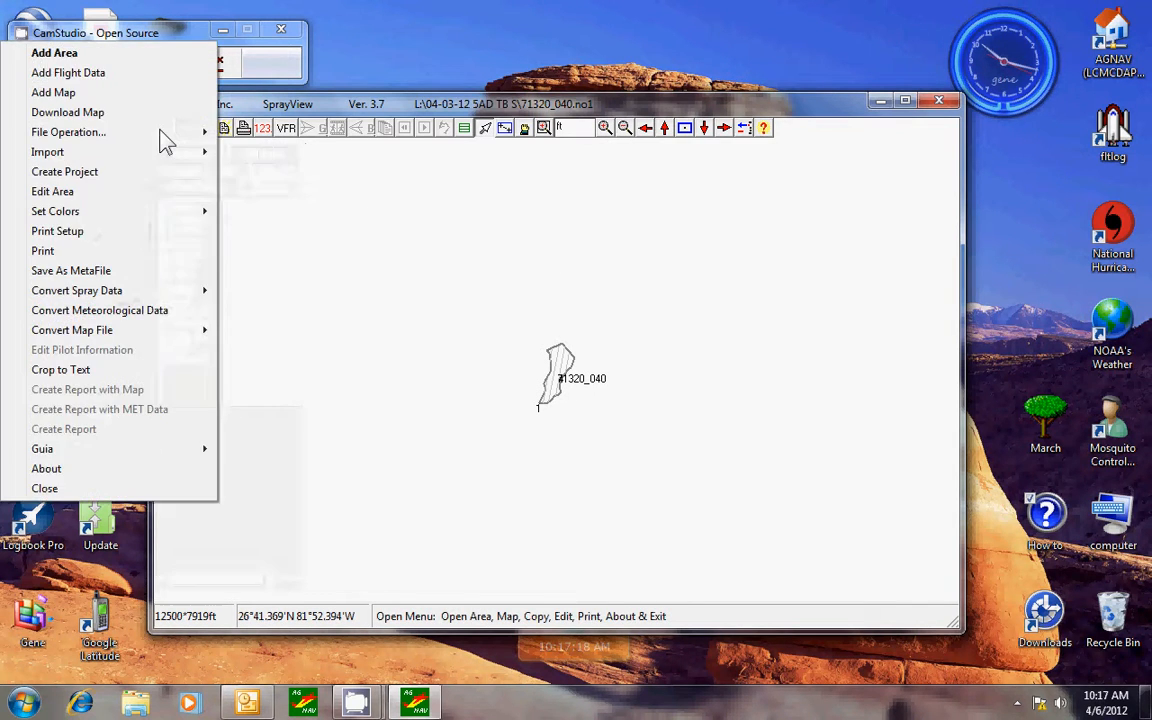
left_click(92, 178)
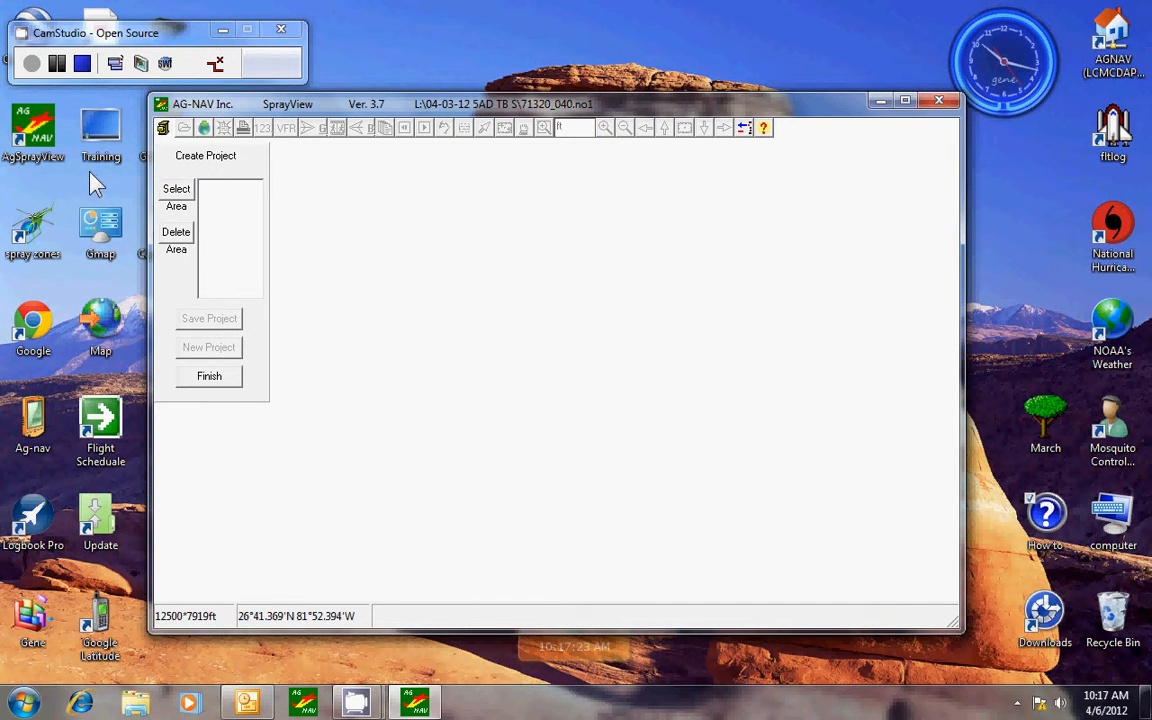
left_click(176, 197)
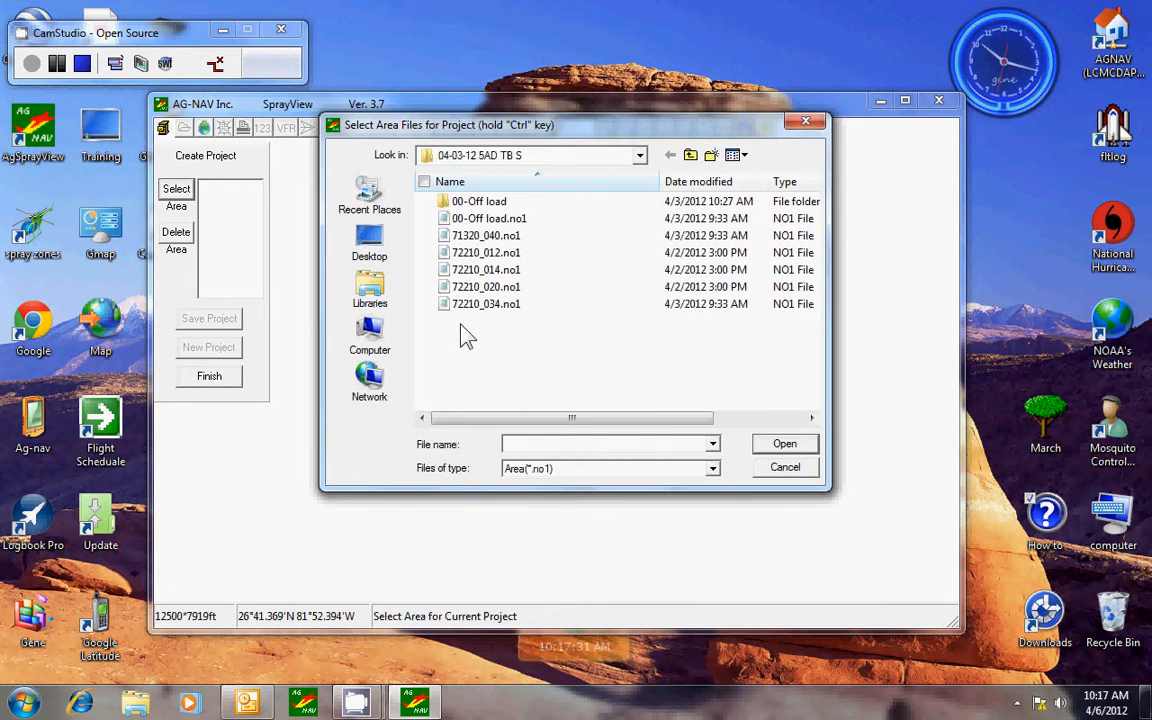
left_click_drag(462, 325, 487, 240)
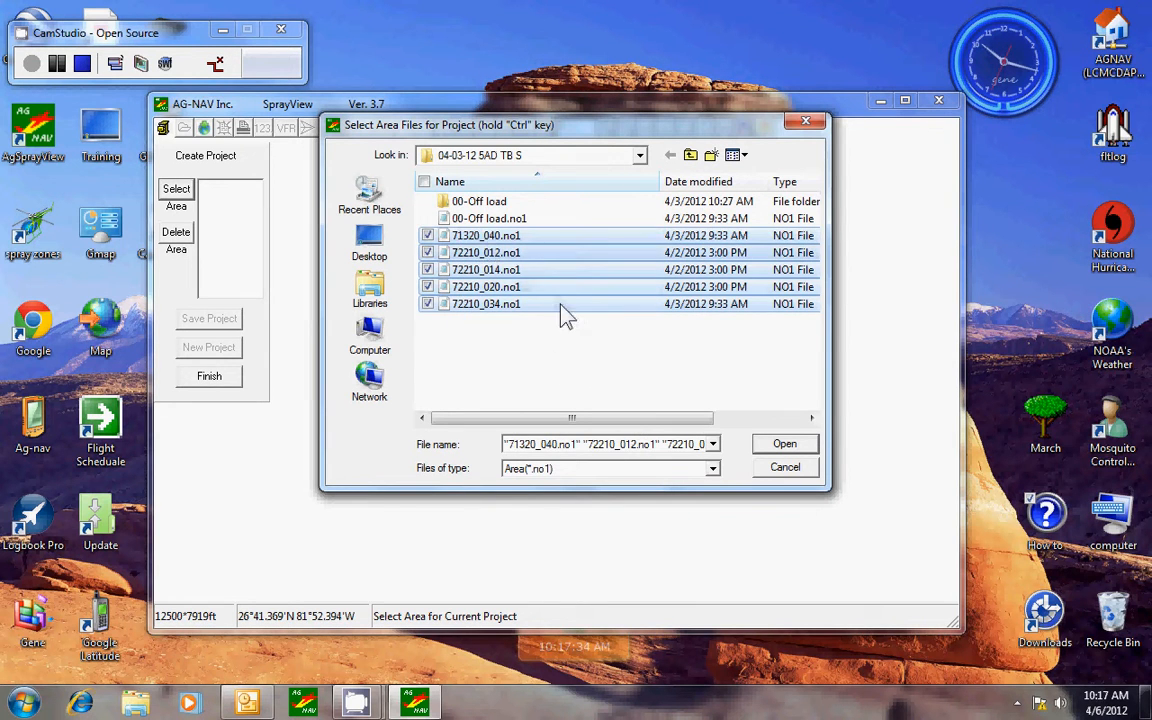
left_click(772, 446)
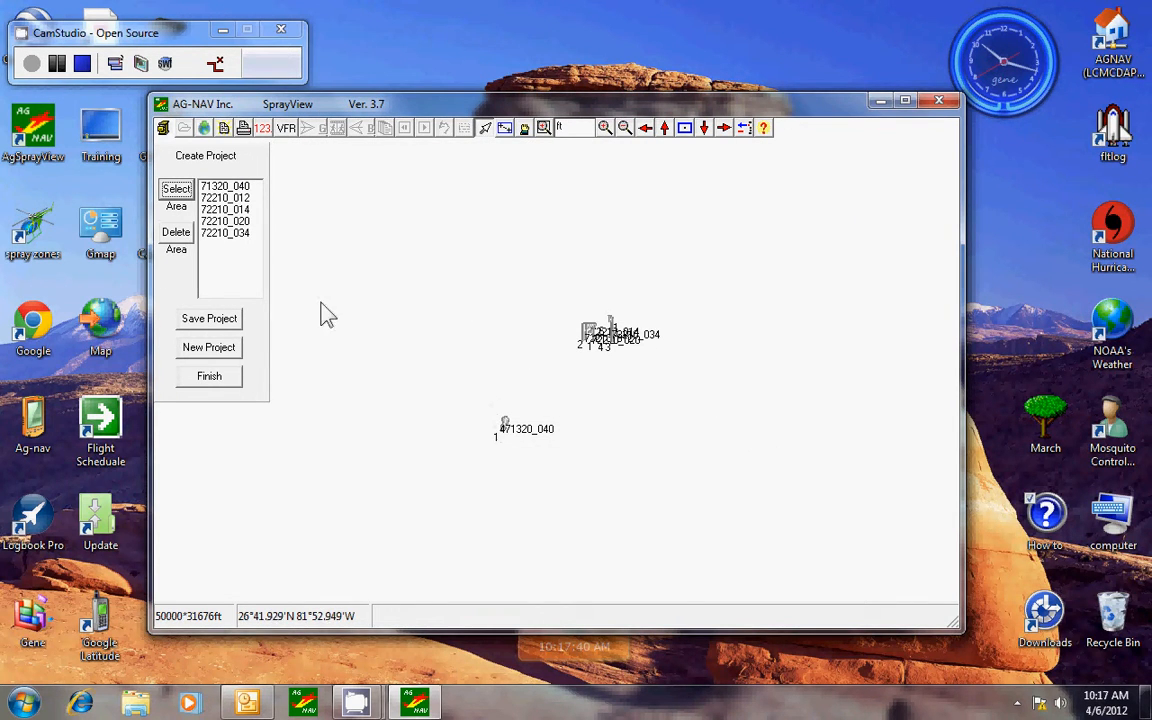
- Save the project as AGPRJ0.prj in the 04-03-12 5AD TB S folder and finish project creation
left_click(213, 323)
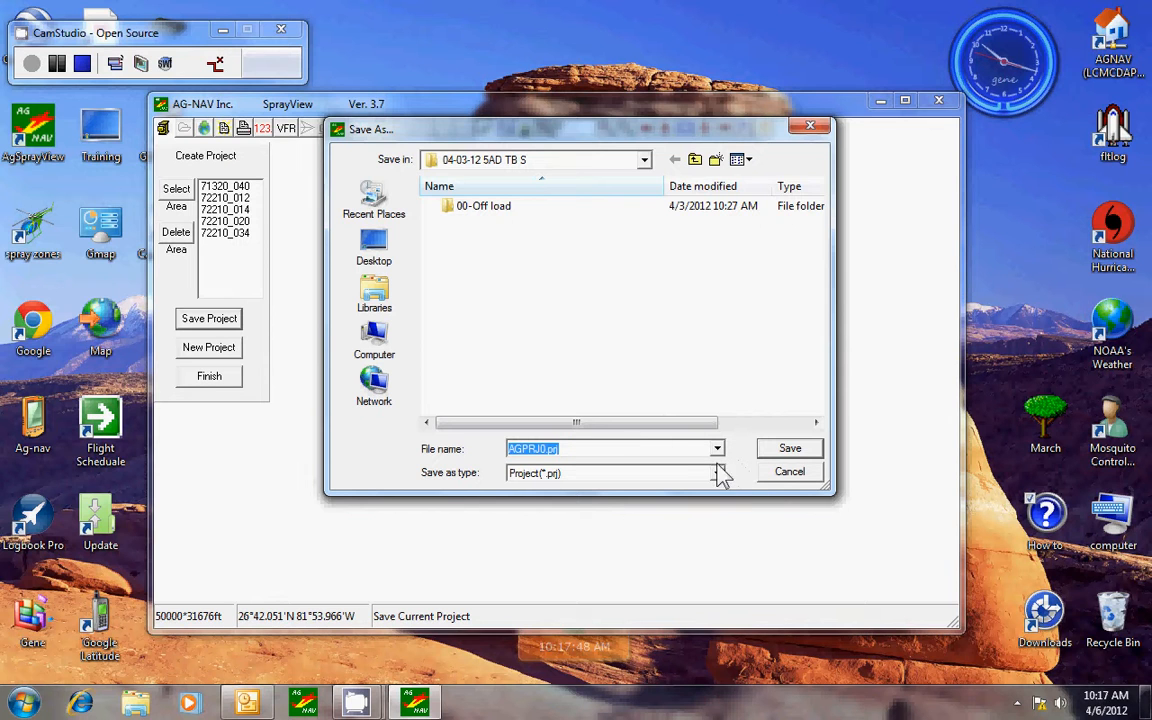
left_click(790, 450)
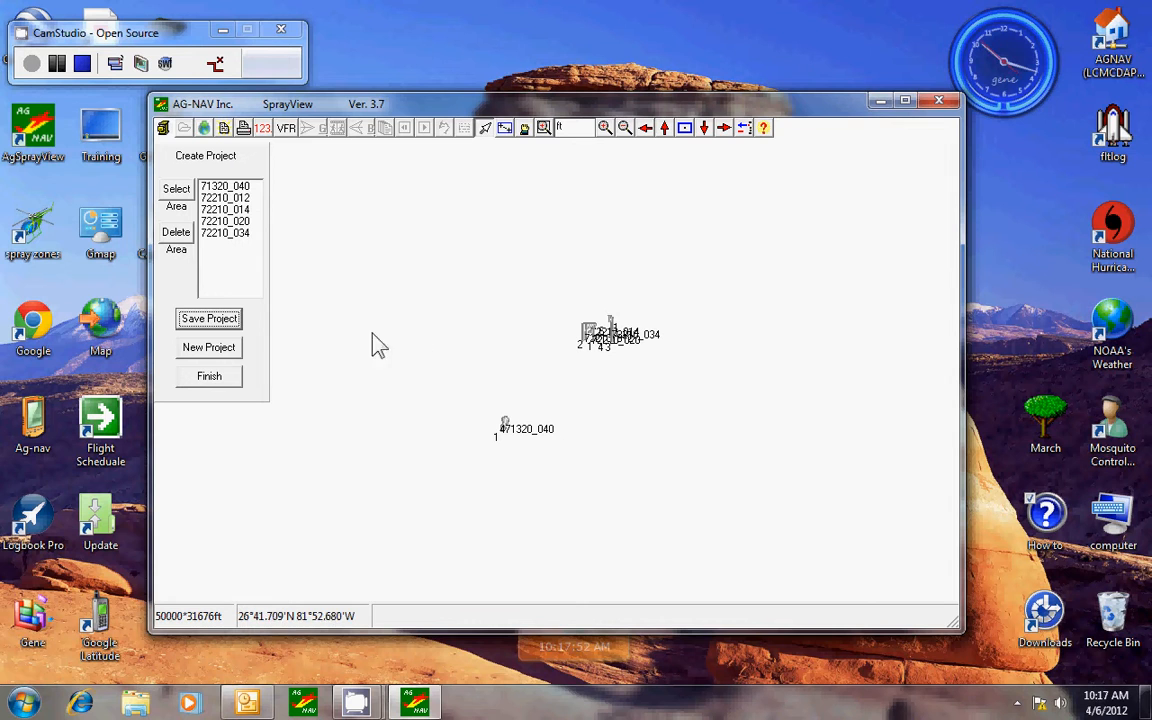
left_click(209, 378)
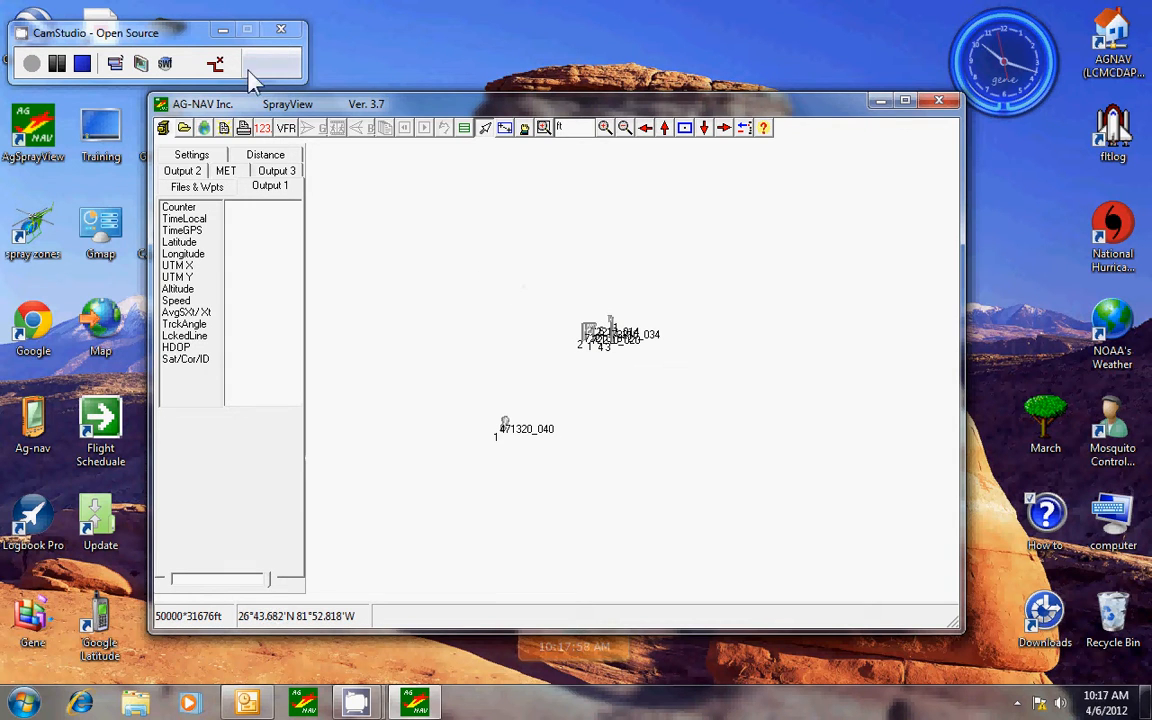
- Open the project AGPRJ0.prj together with all flight data files from the 00-Off load folder
left_click(185, 129)
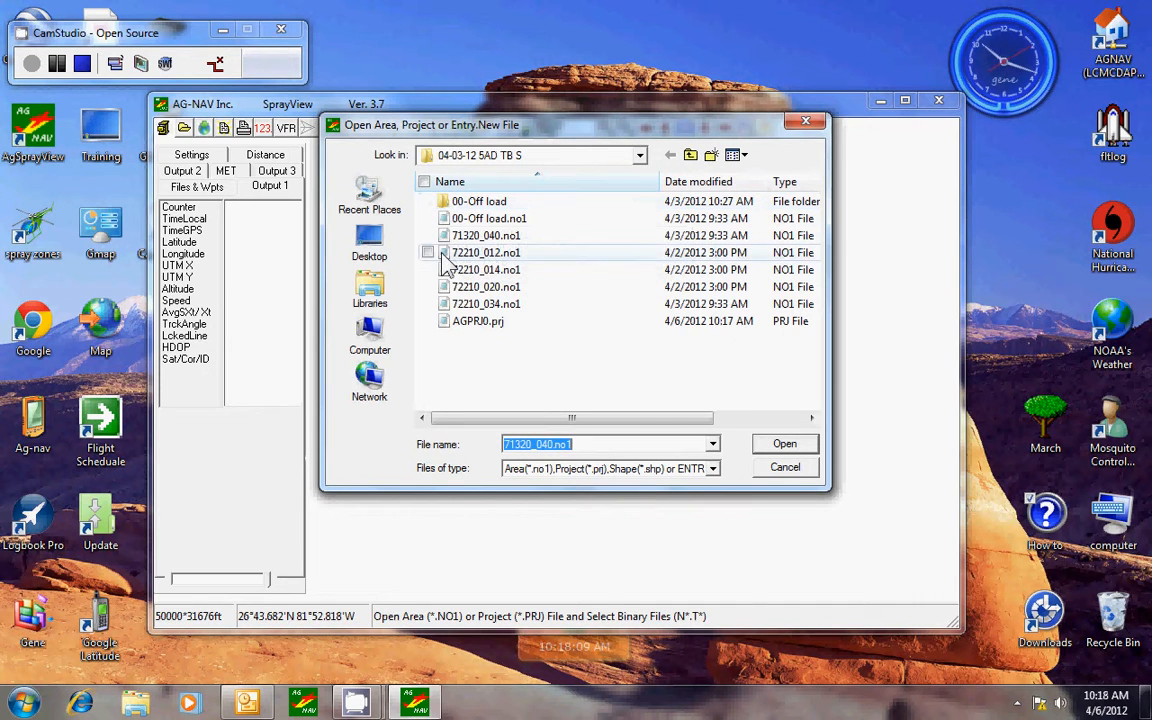
left_click(478, 322)
left_click(782, 445)
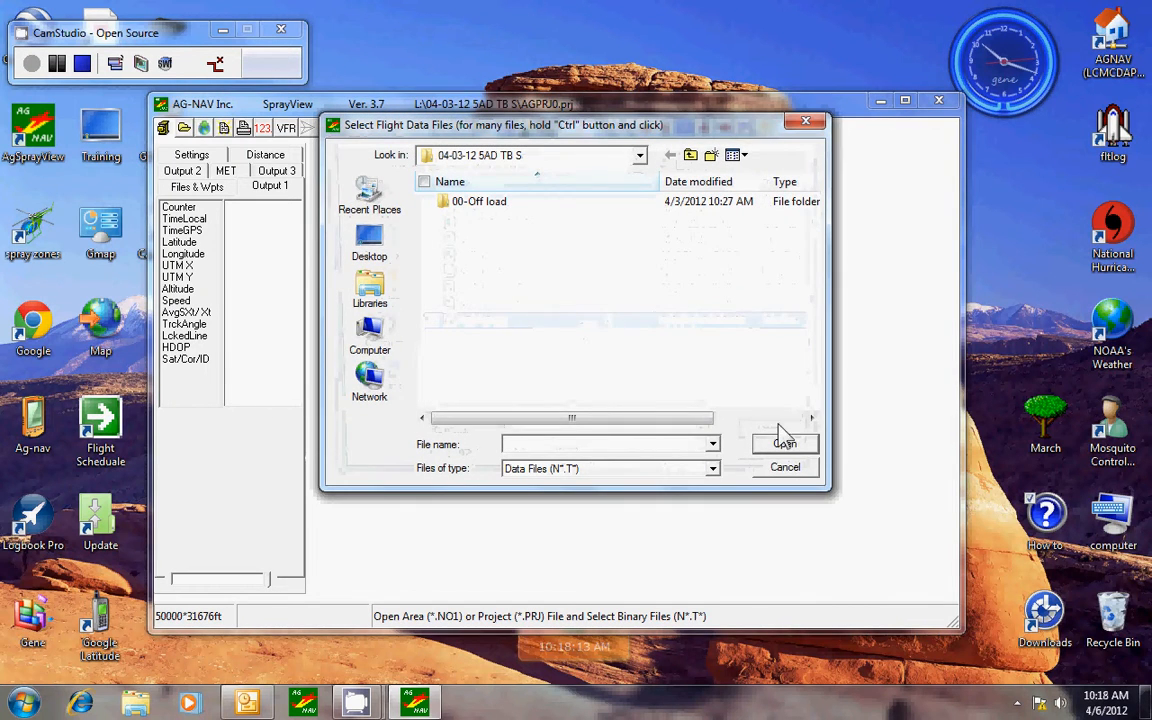
double_click(474, 208)
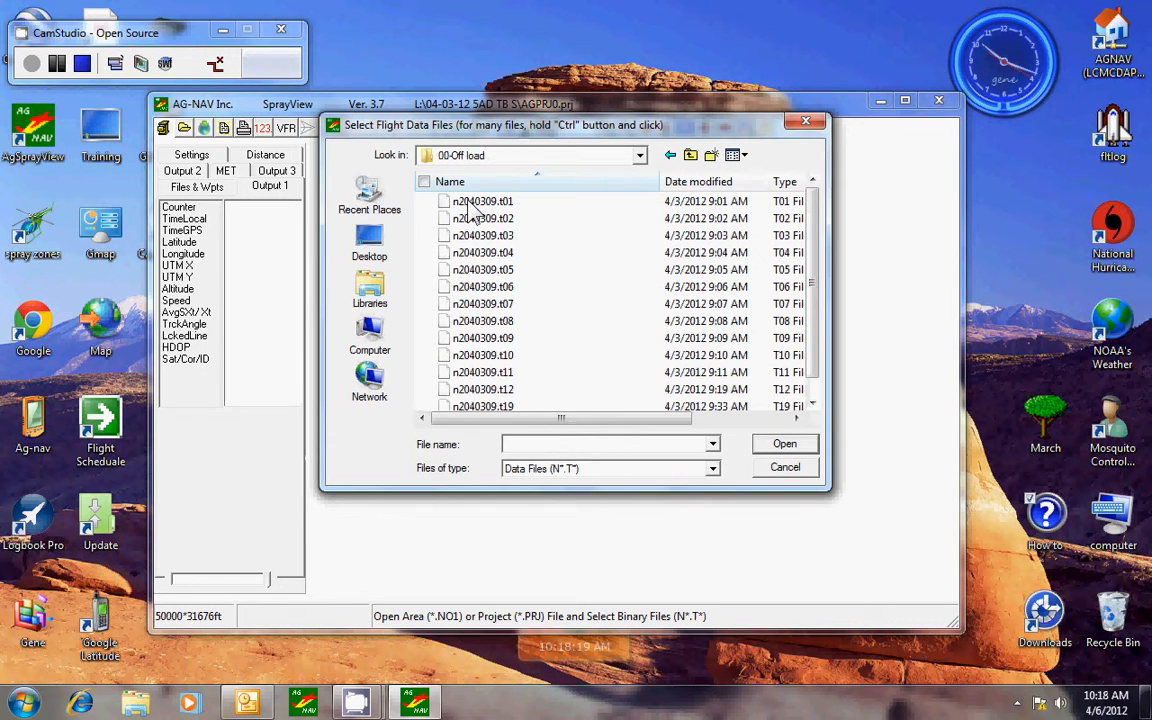
left_click(425, 182)
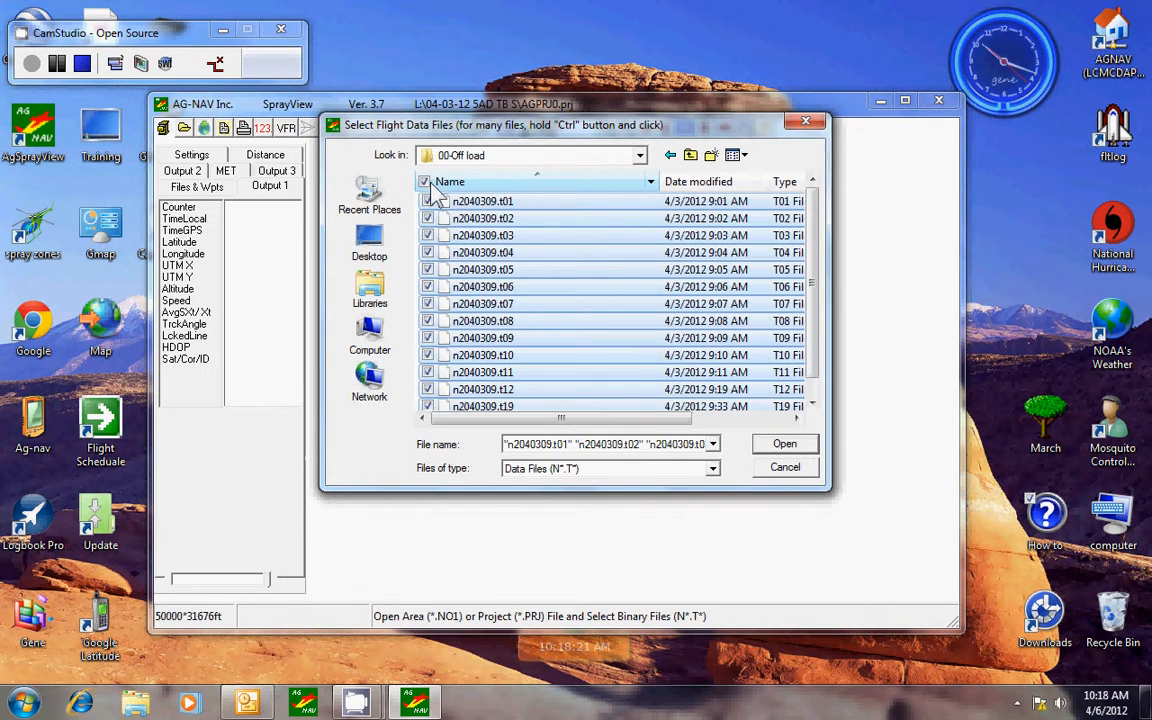
left_click(783, 444)
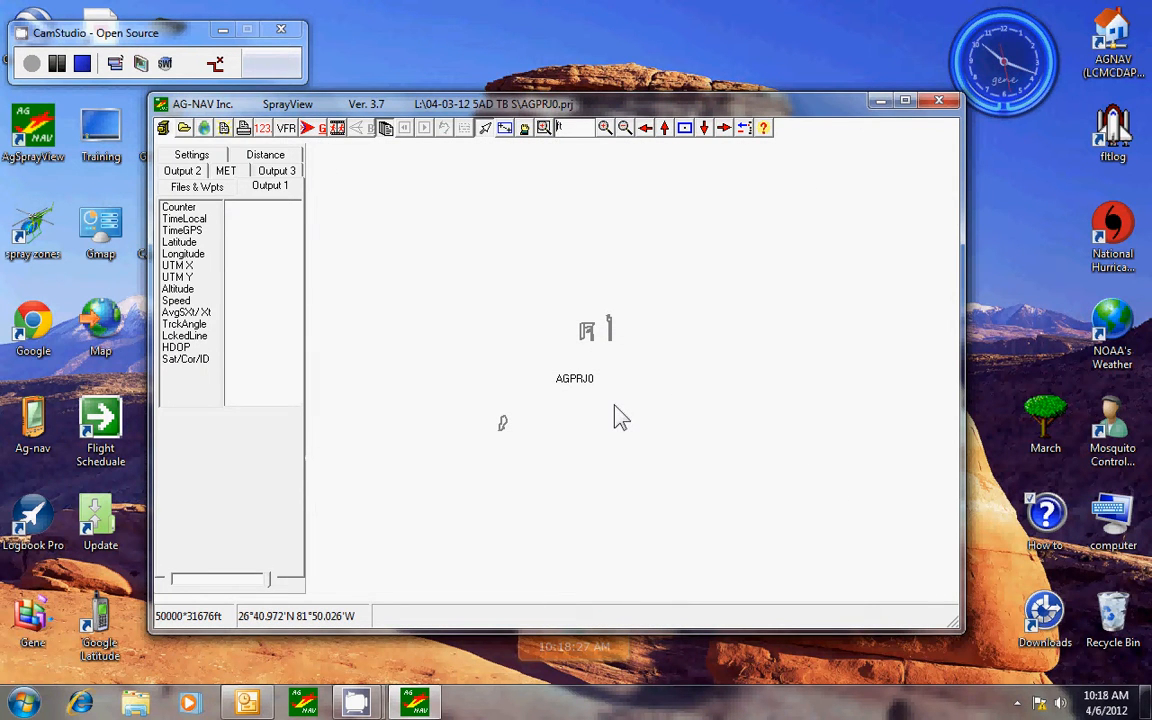
- Convert the spray data from AgNav to a KML file named AGPRJ0, keeping the existing report settings
left_click(165, 133)
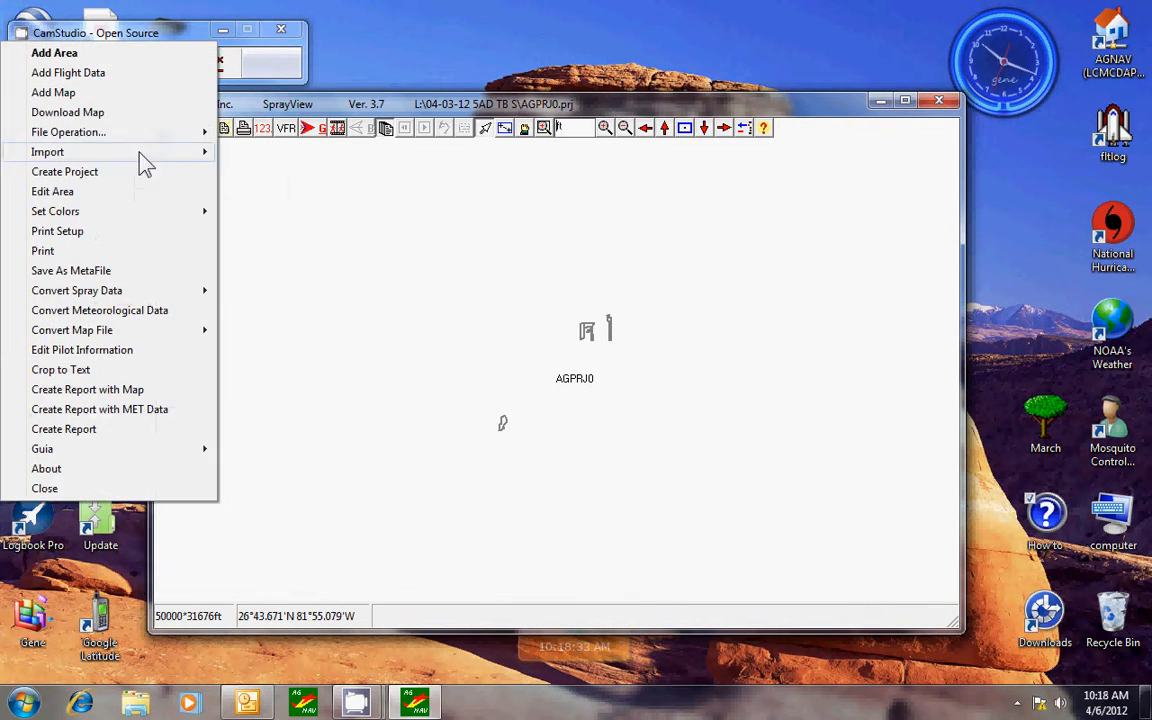
mouse_move(78, 293)
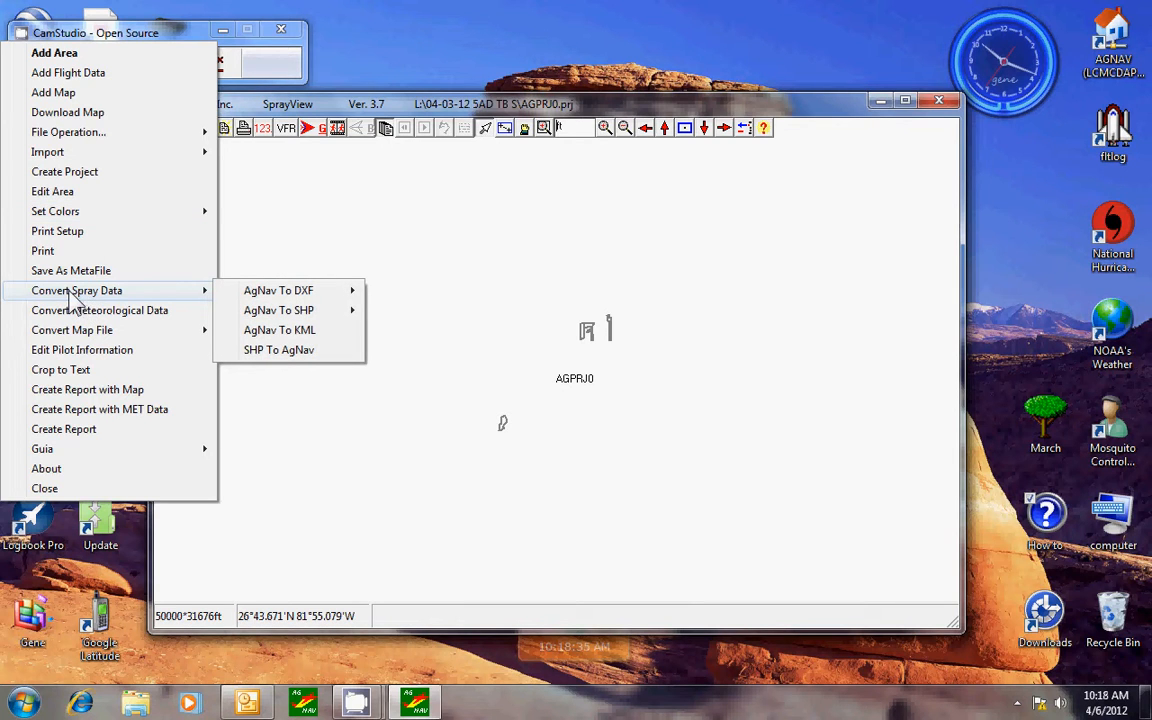
left_click(261, 334)
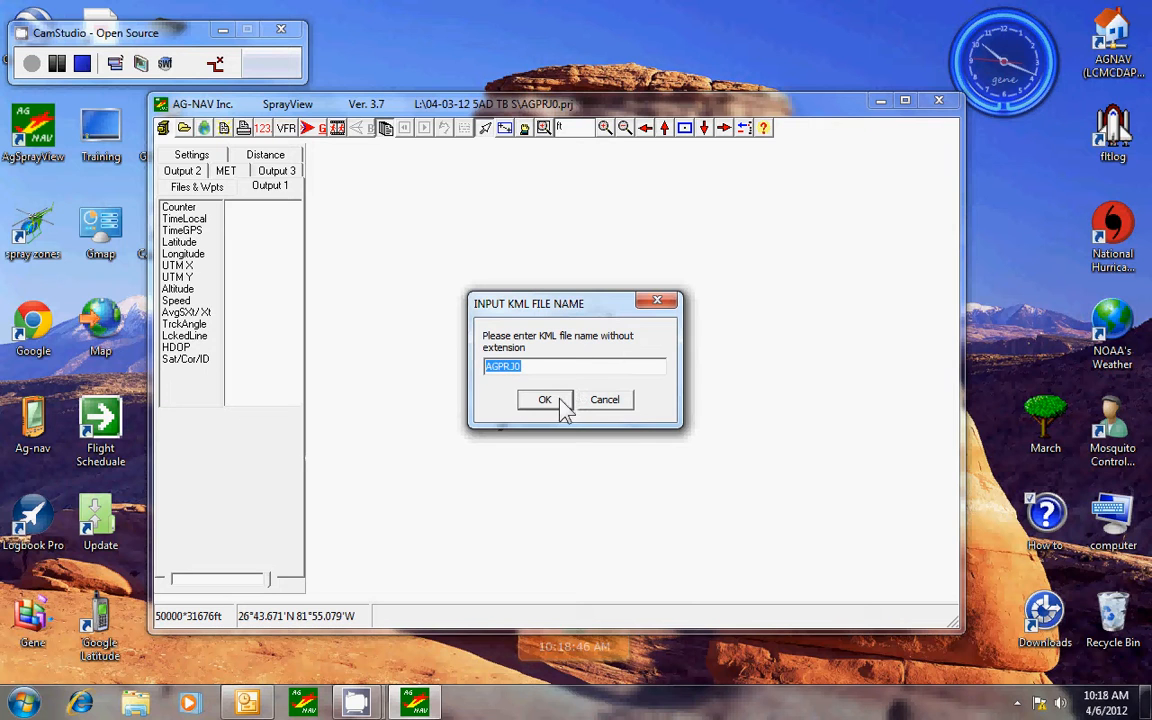
left_click(545, 405)
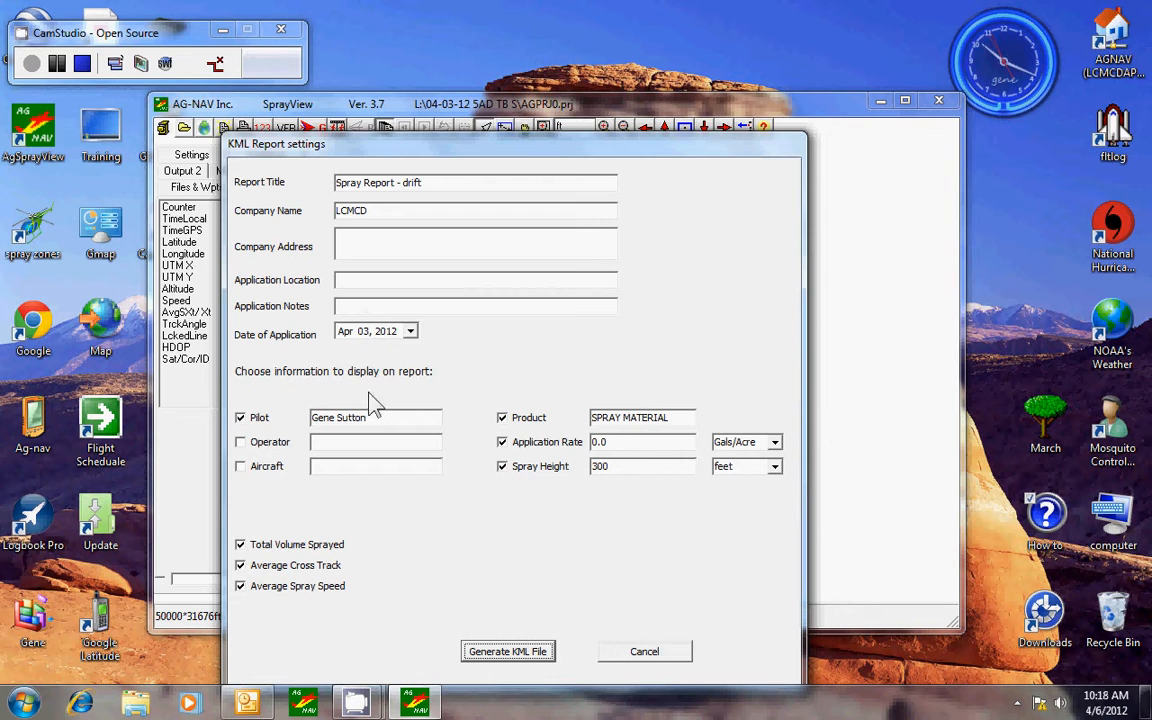
left_click(506, 654)
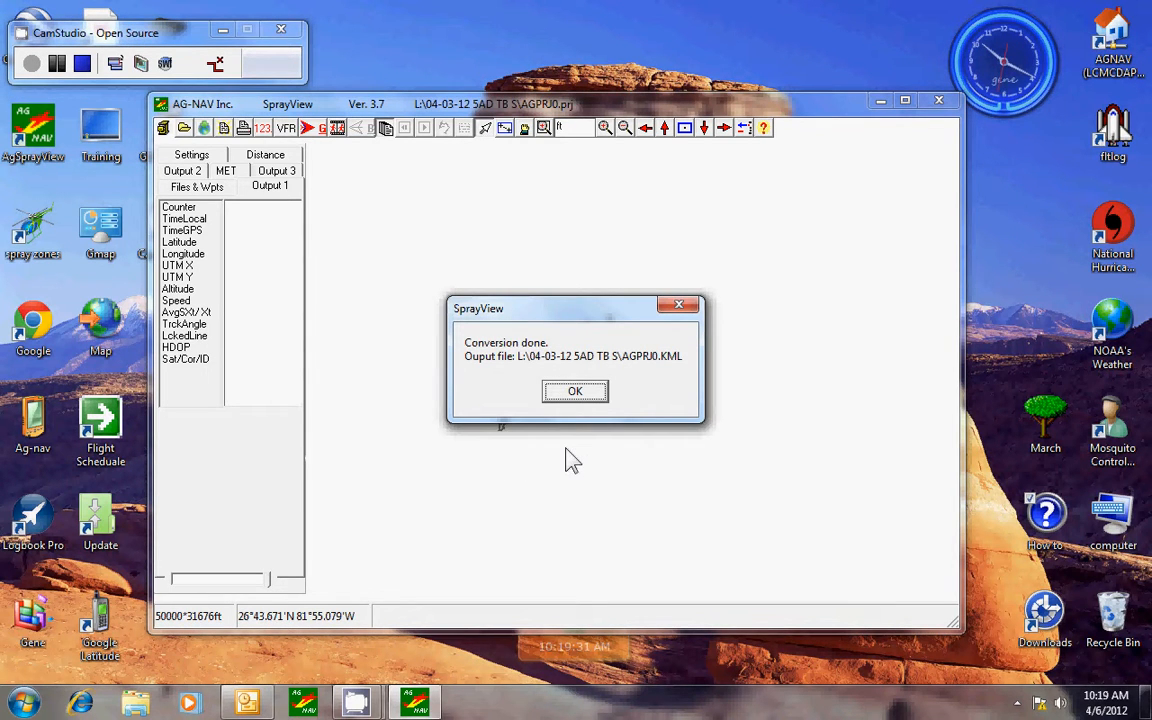
left_click(575, 392)
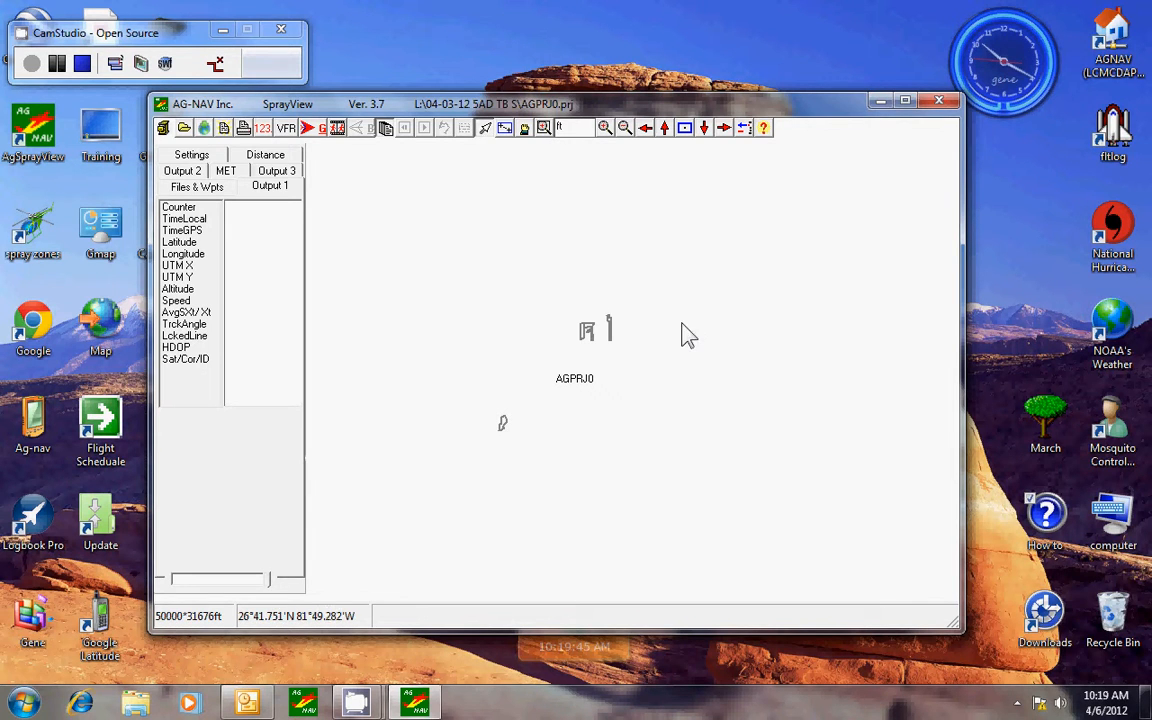
- Open AGPRJ0.KML from the 04-03-12 5AD TB S folder on the AGNAV drive in Google Earth and collapse the Search section
double_click(1113, 40)
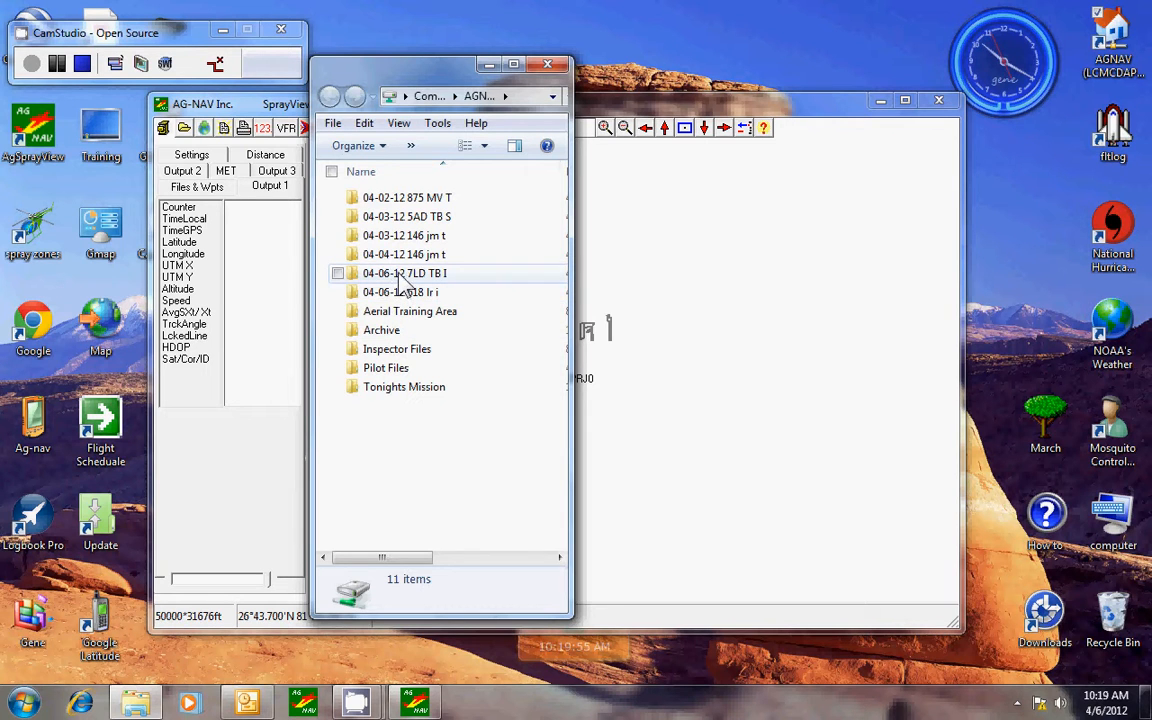
left_click(400, 222)
double_click(398, 222)
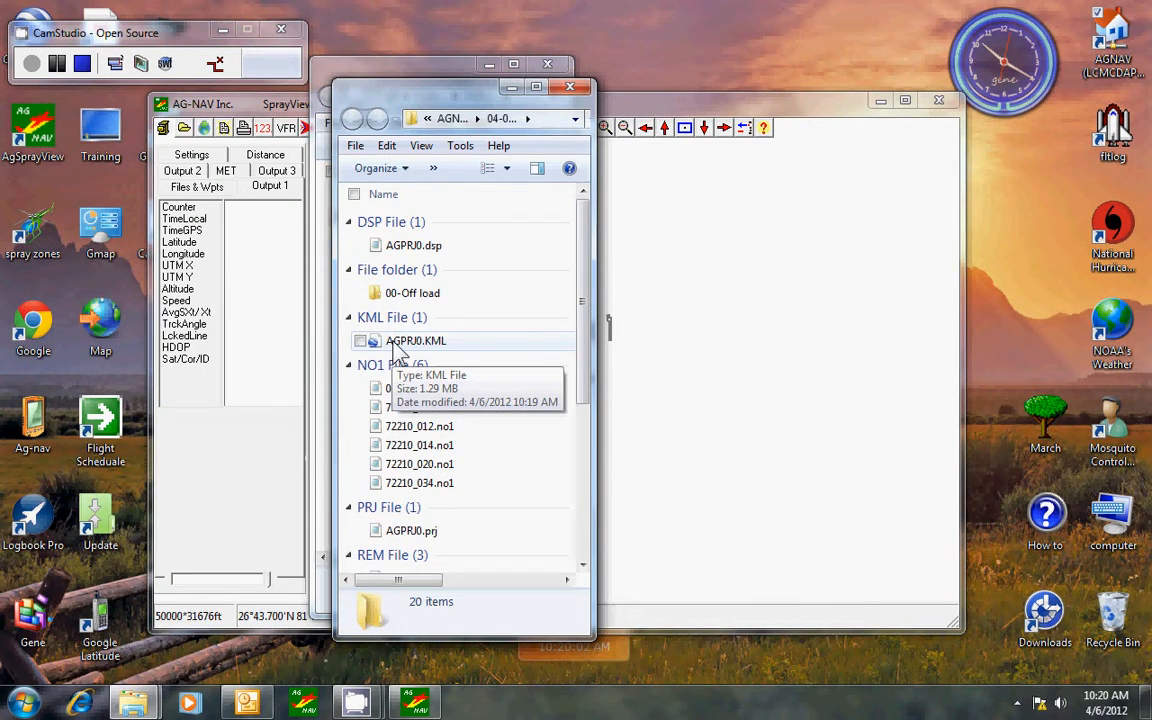
double_click(398, 342)
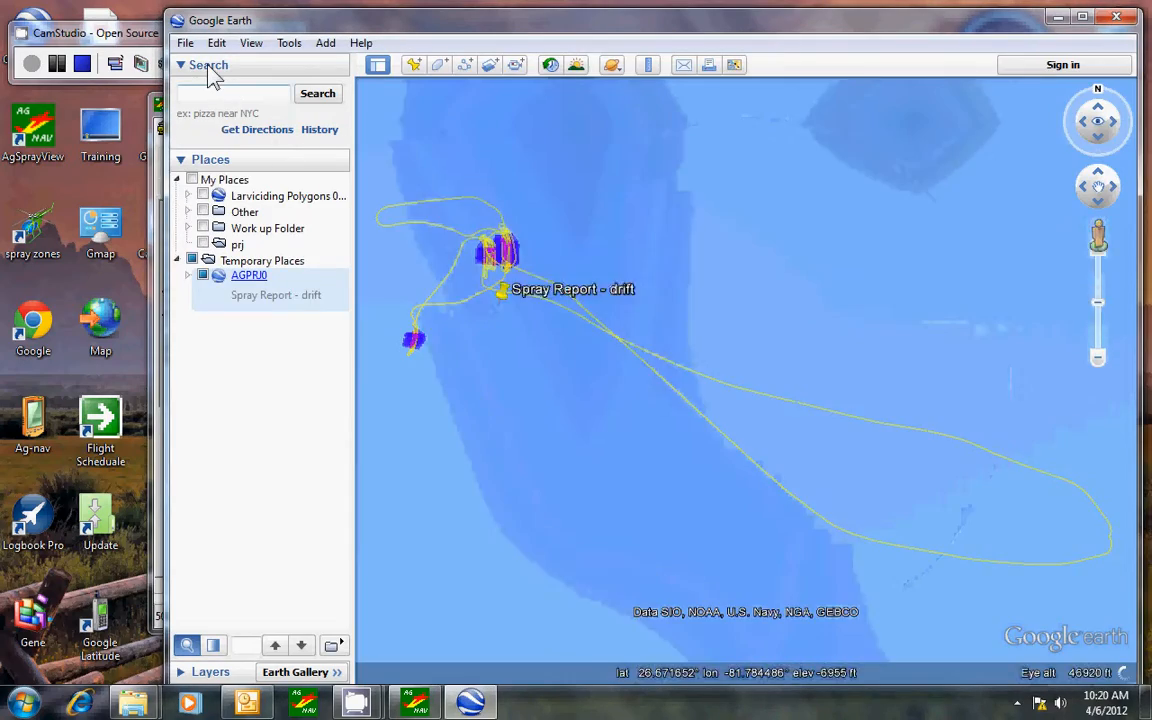
left_click(208, 68)
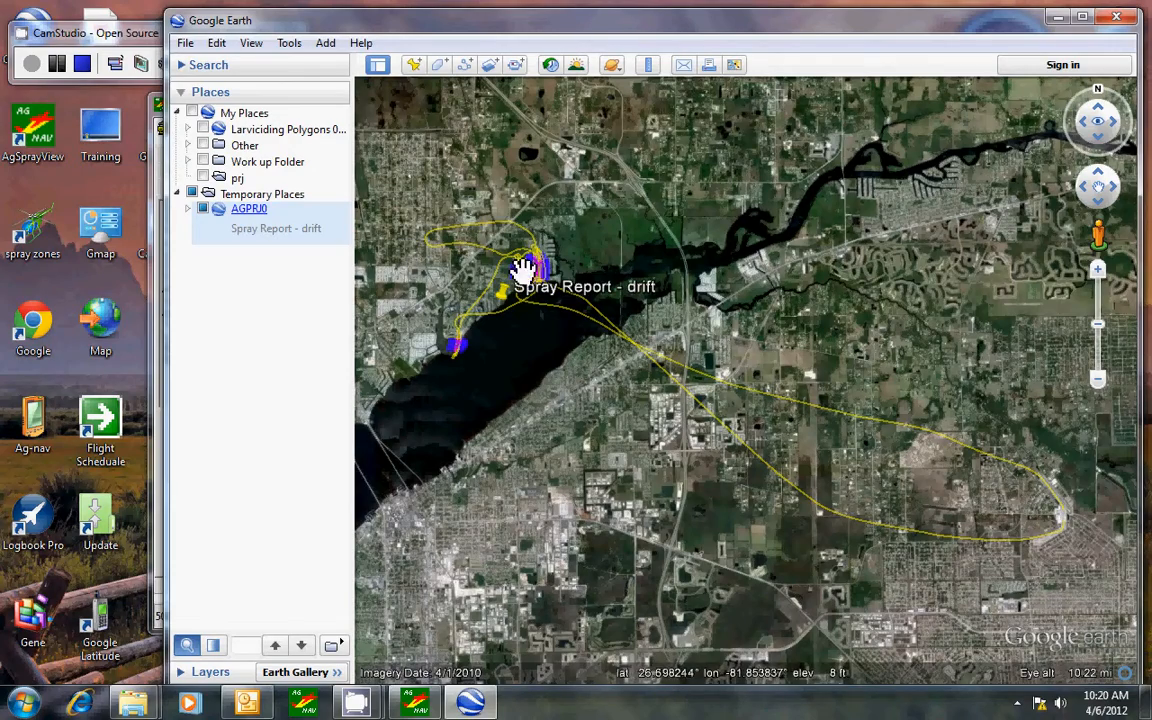
- Expand the AGPRJ0 entry, hide its Spray Drift and Spray Report - drift layers, and show Spray Points
scroll(531, 288, "up", 3)
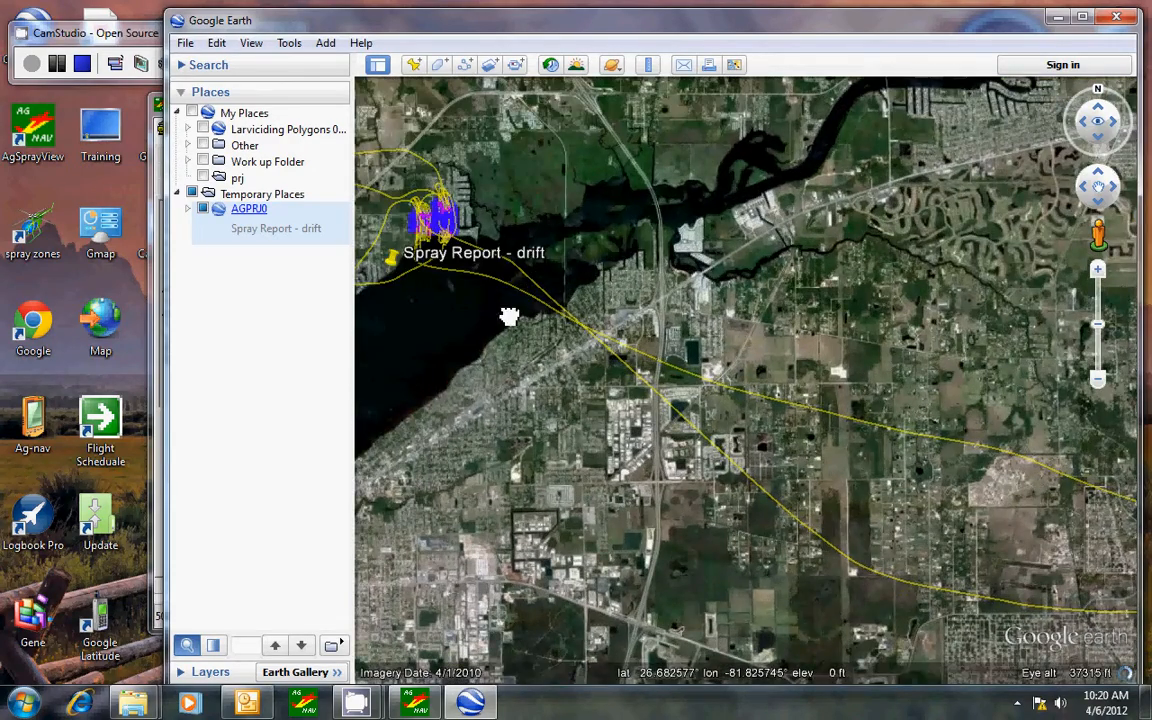
left_click_drag(509, 316, 818, 404)
scroll(828, 404, "up", 5)
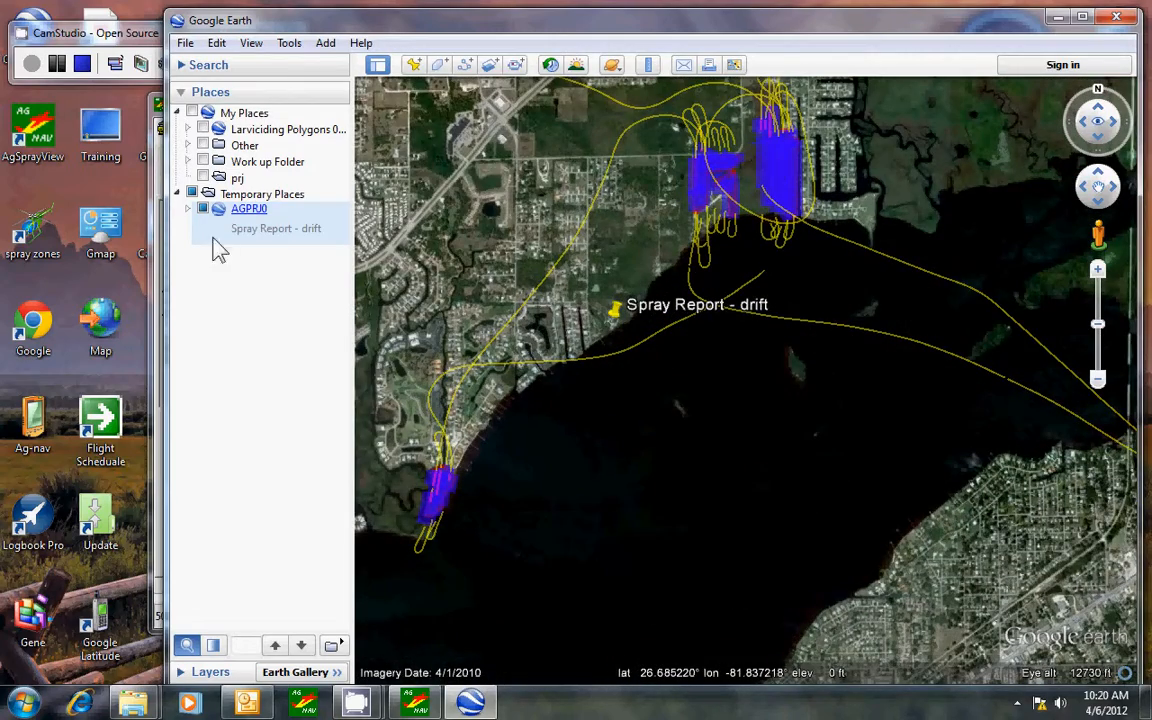
left_click(188, 209)
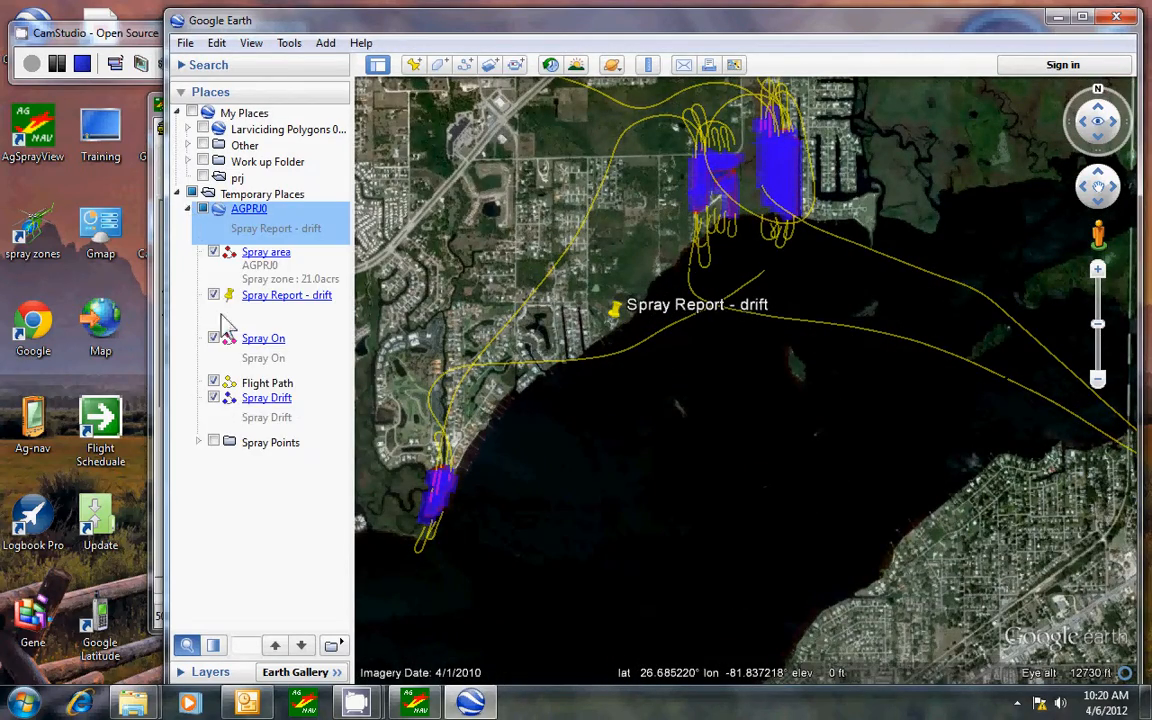
left_click(214, 398)
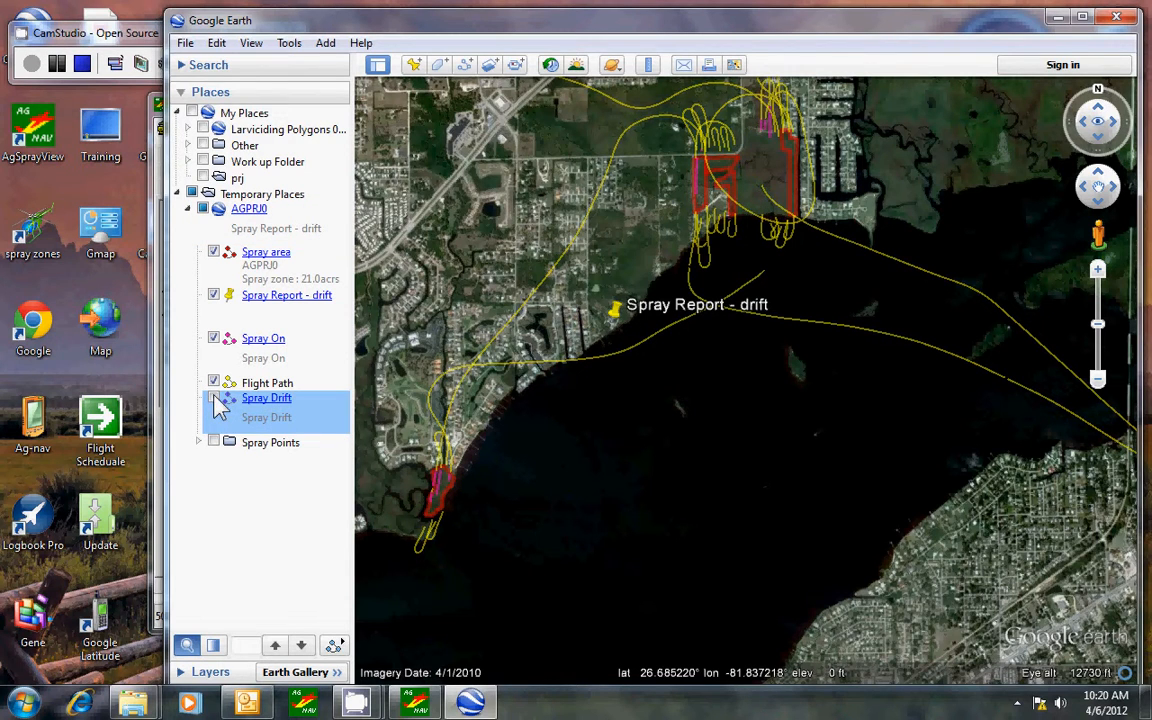
left_click(213, 296)
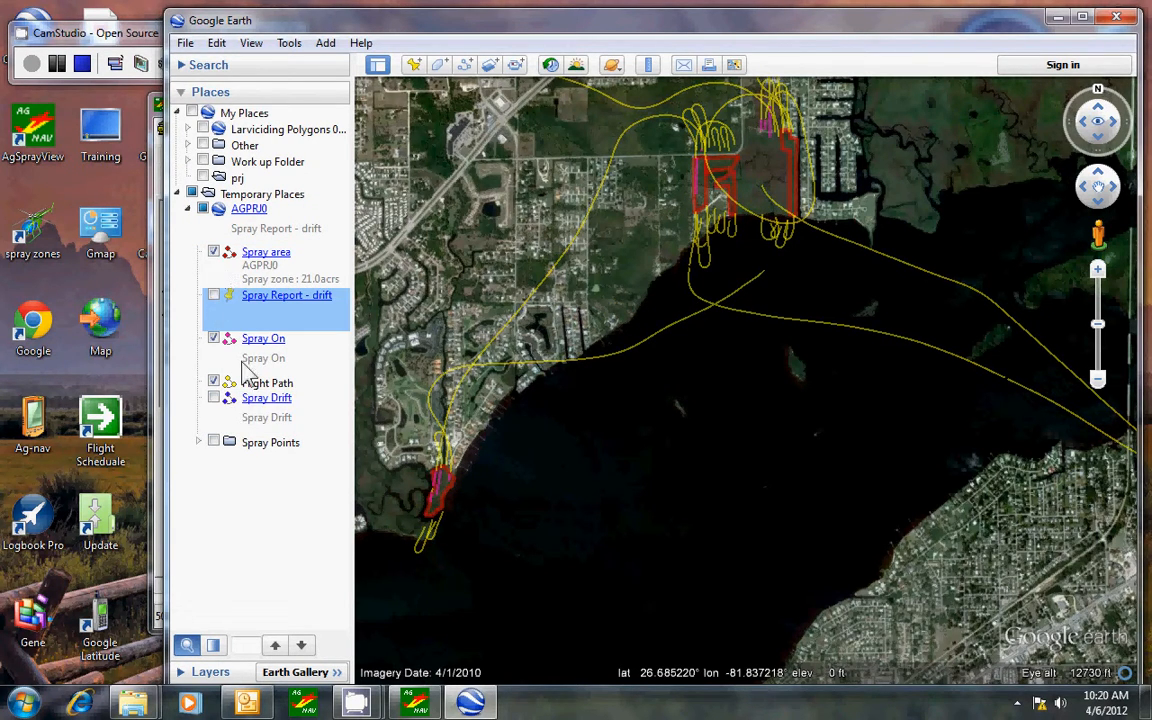
left_click(213, 442)
- Inspect the recorded GPS and spray details of two spray points on the second line of the western spray zone
left_click_drag(630, 249, 606, 363)
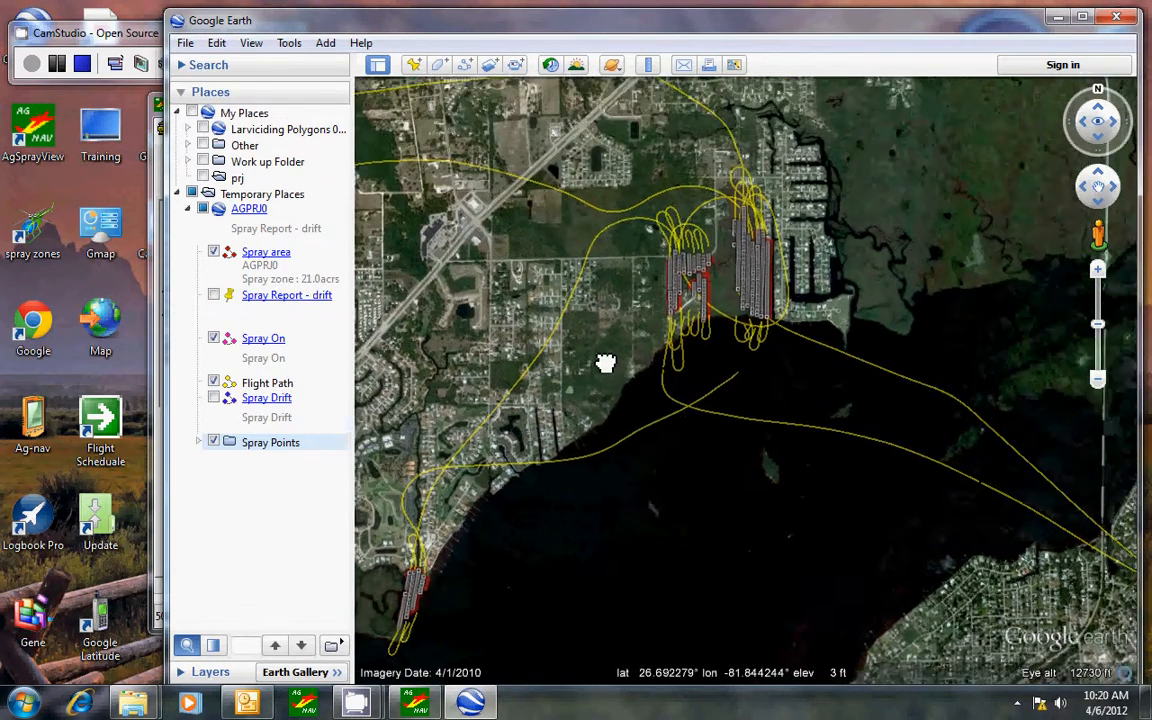
scroll(600, 366, "up", 3)
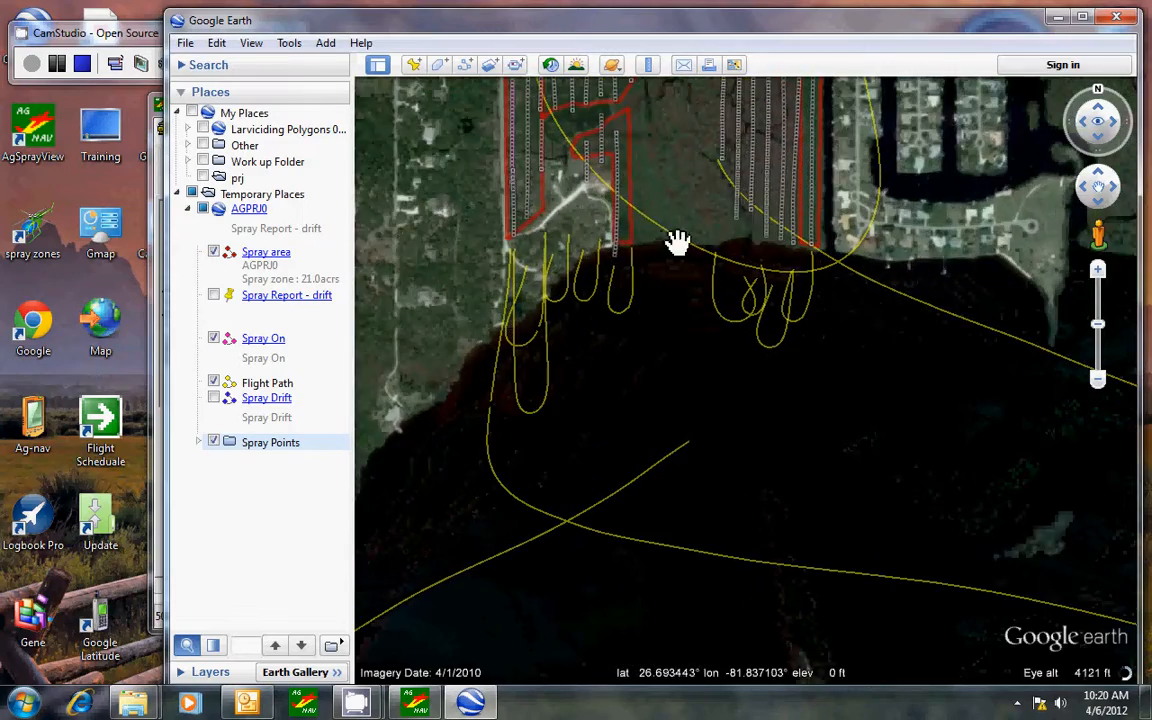
left_click_drag(684, 239, 758, 381)
scroll(764, 399, "up", 2)
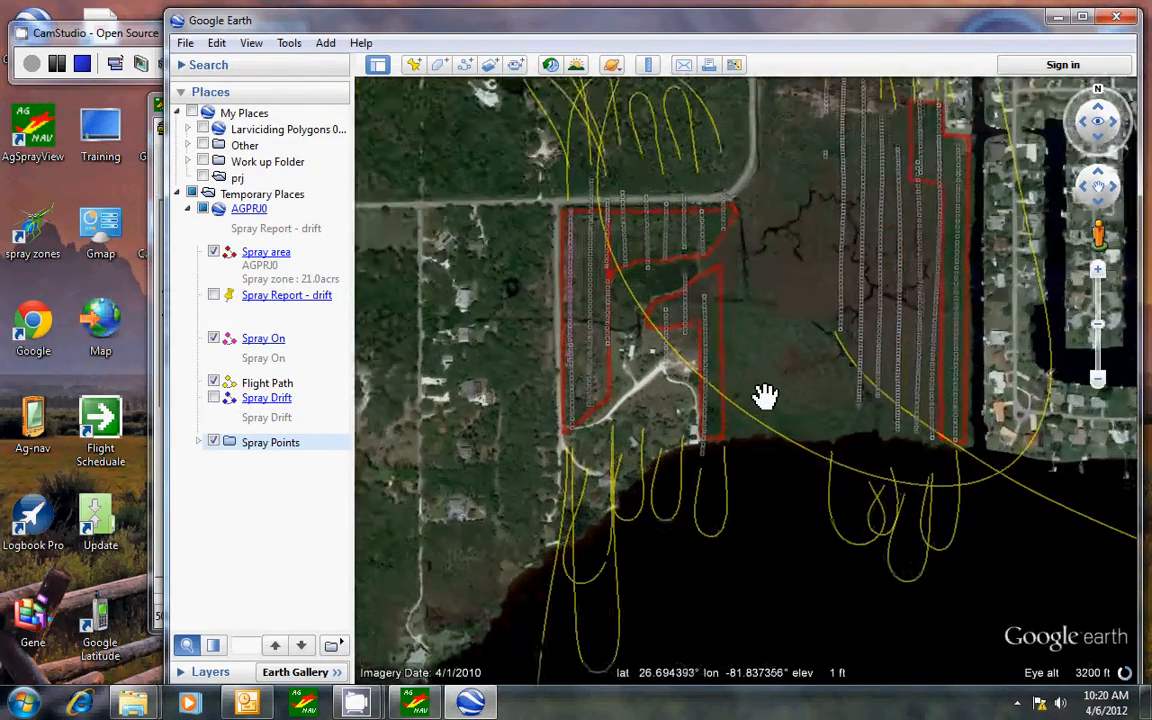
scroll(764, 397, "up", 2)
left_click_drag(776, 303, 792, 347)
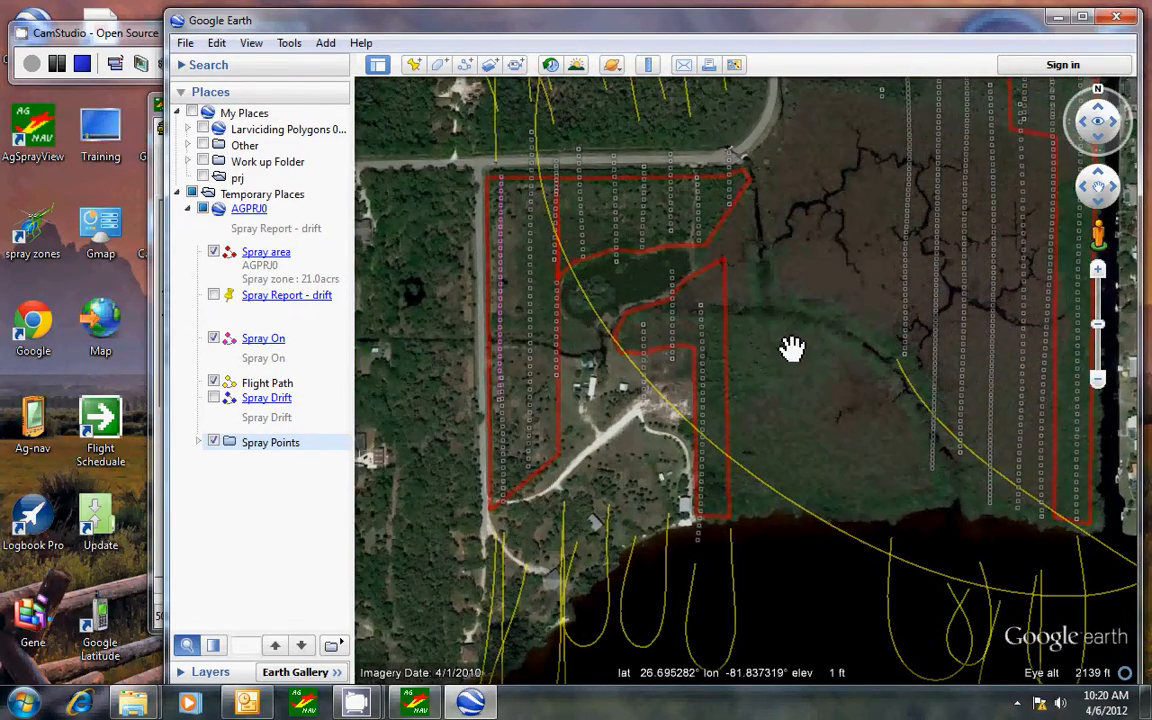
left_click(531, 328)
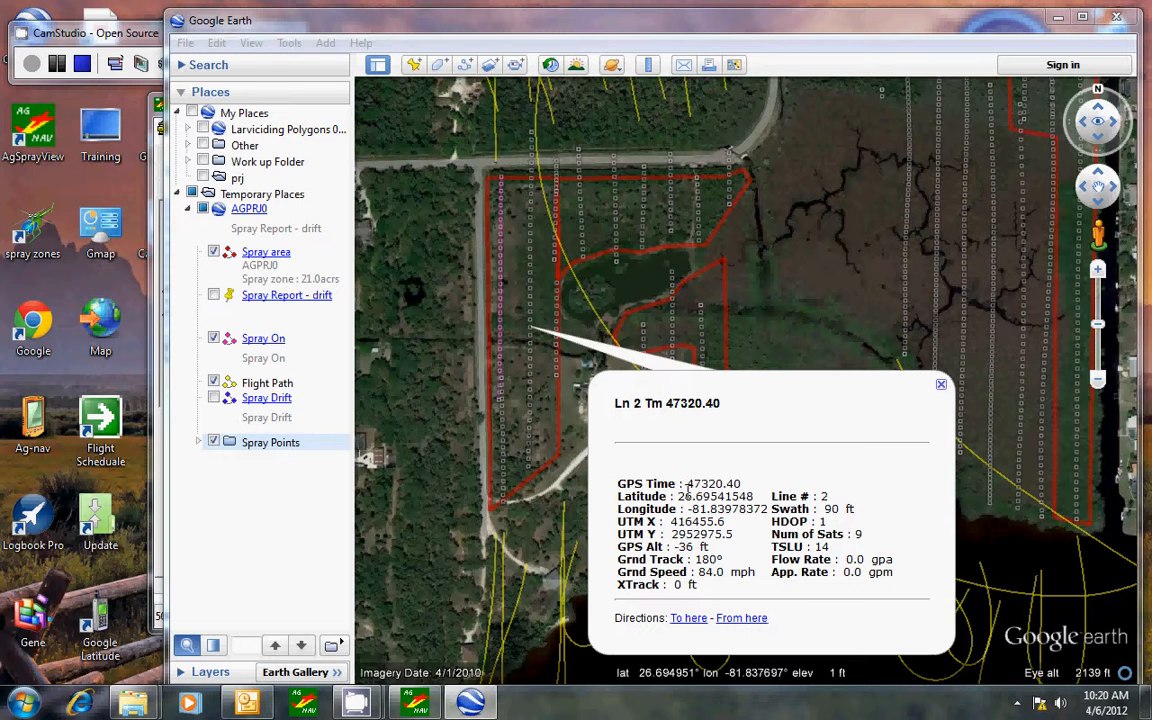
left_click(531, 283)
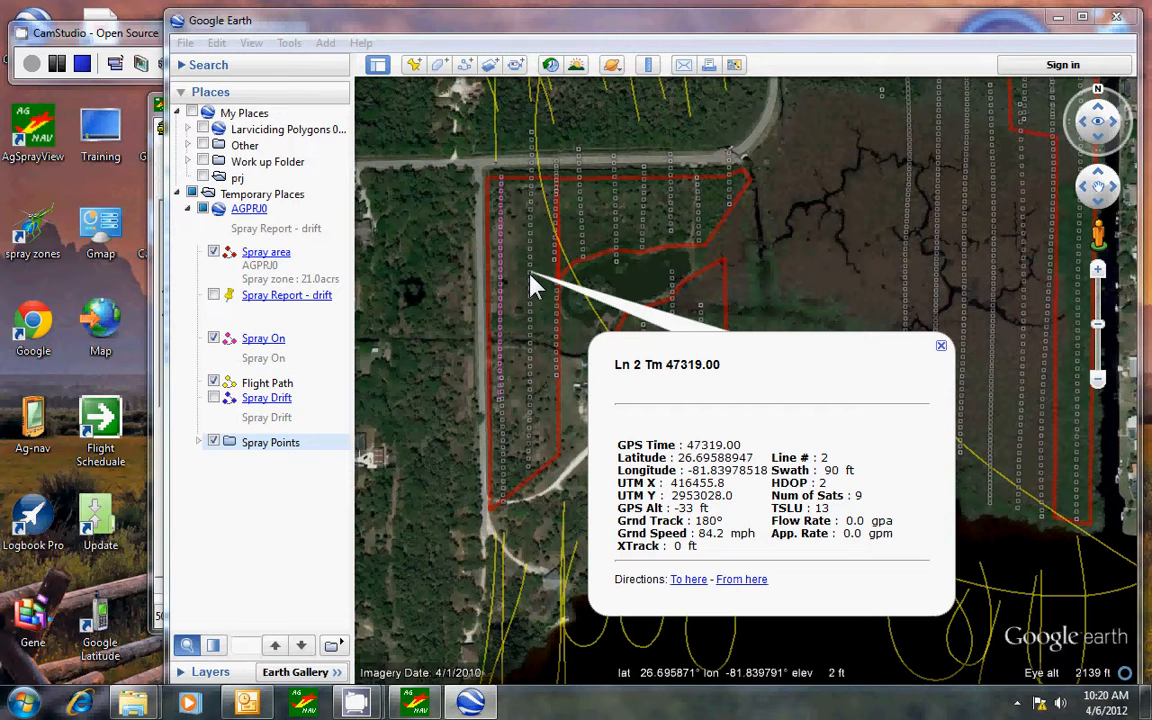
left_click(424, 283)
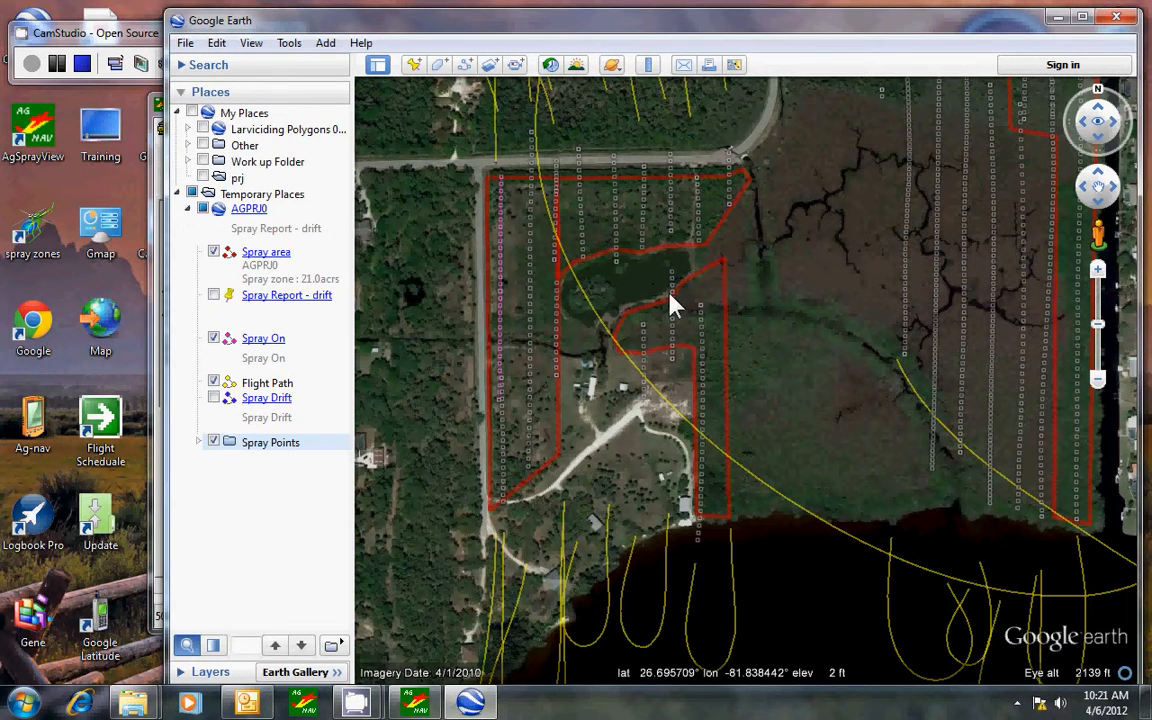
scroll(674, 297, "down", 2)
scroll(674, 297, "down", 2)
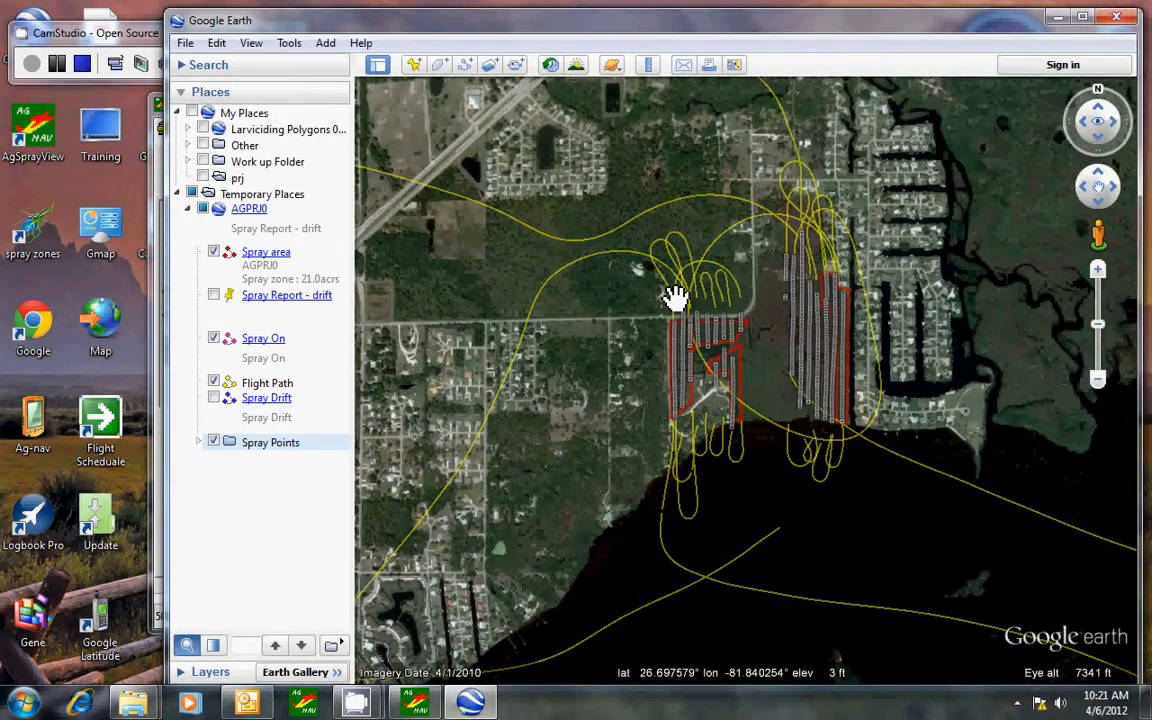